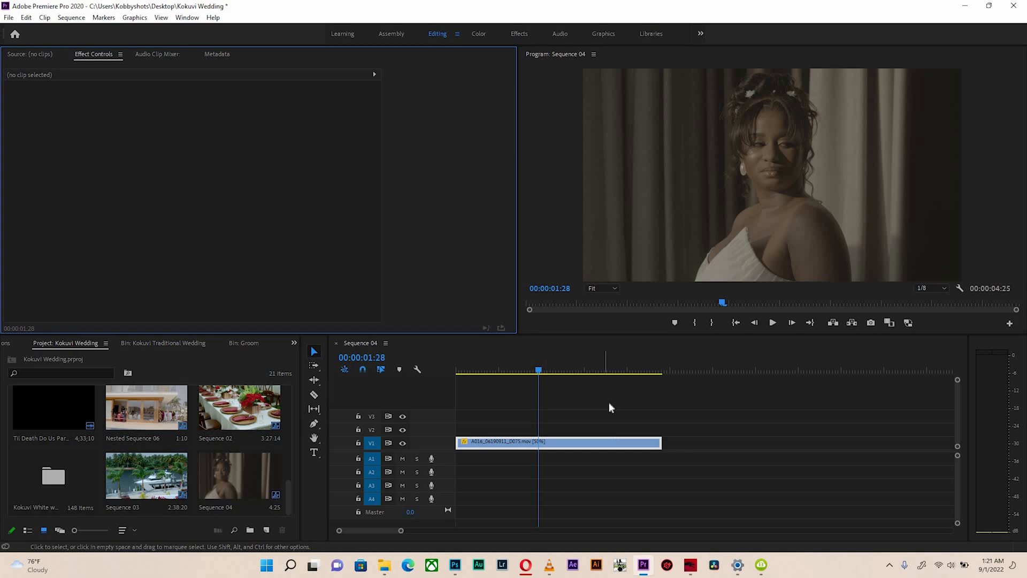
Step: Play and scrub through the ungraded clip in Sequence 04 to review the footage
left_click(570, 447)
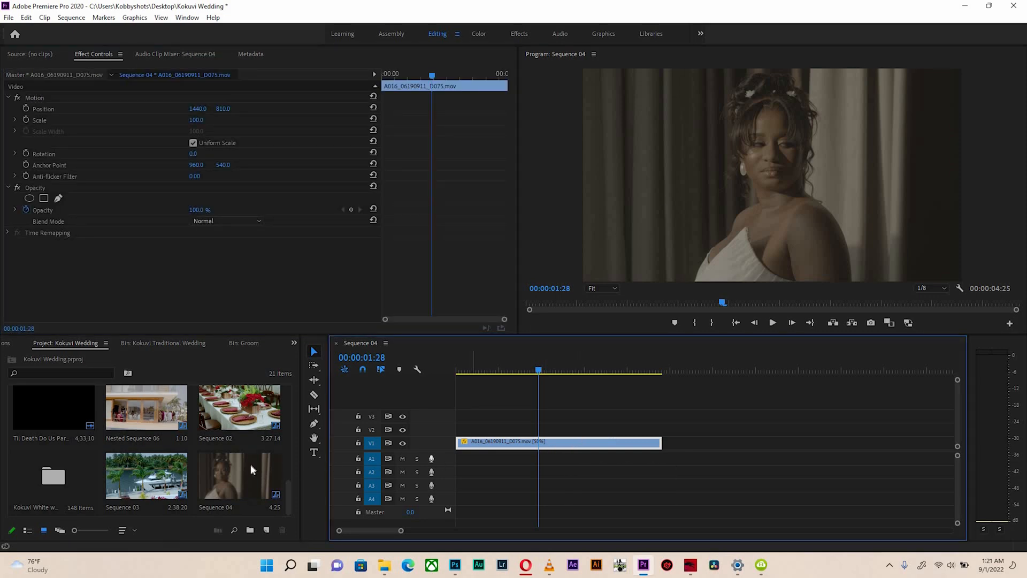
key("space")
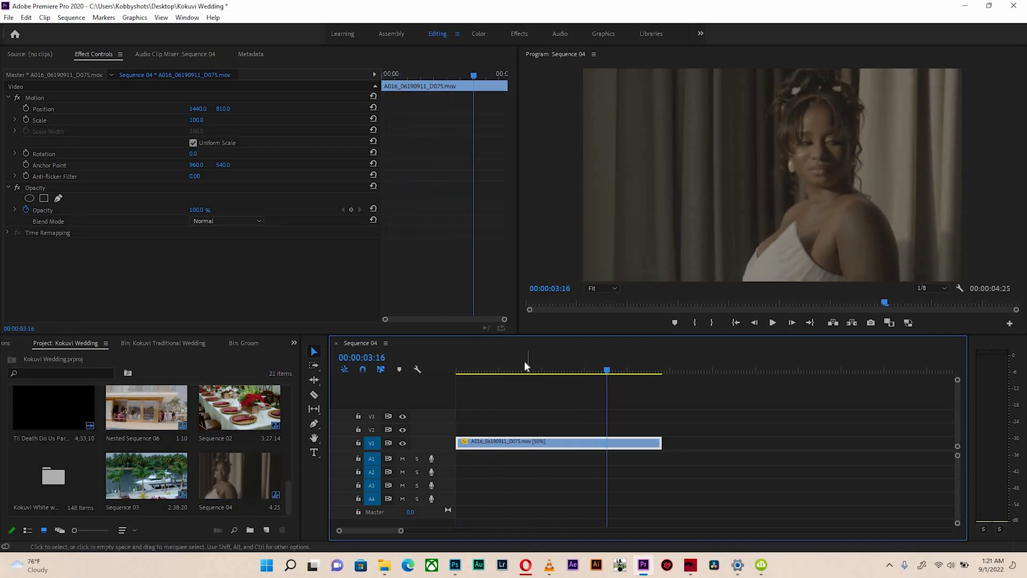
left_click(545, 369)
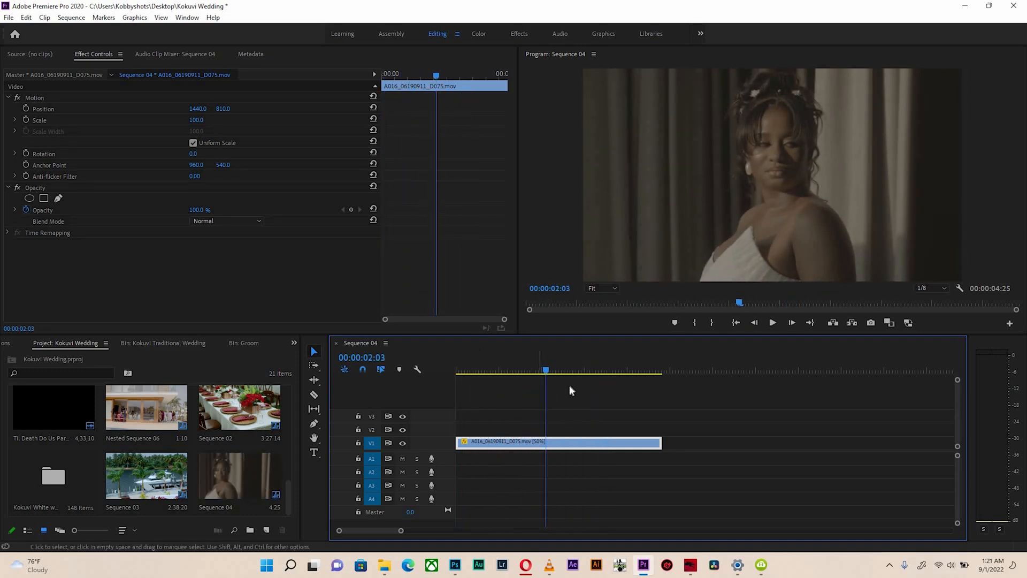
left_click_drag(518, 356, 561, 354)
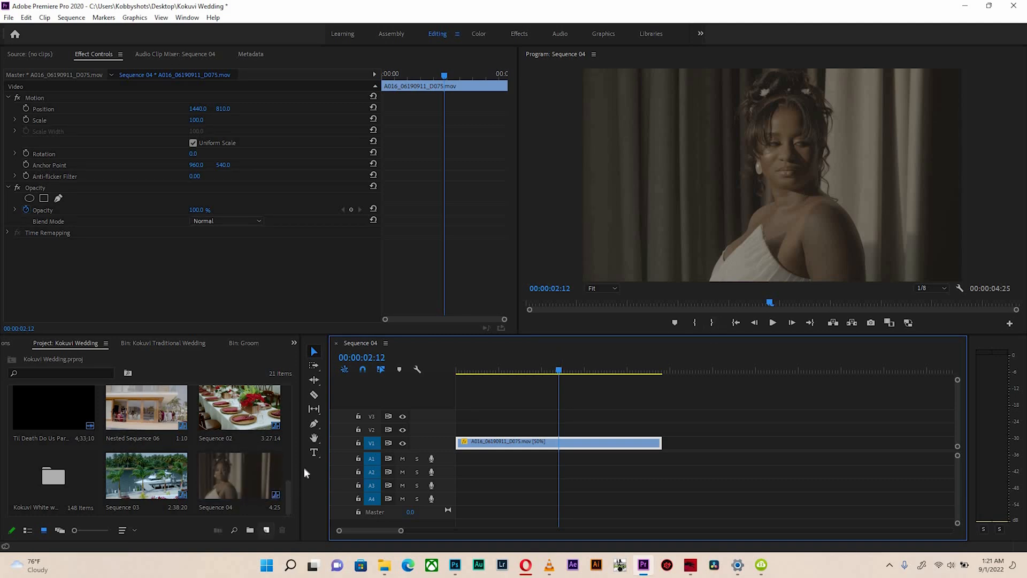
Step: Create a 2880 × 1620, 30 fps adjustment layer and stack two copies over the clip on V2 and V3, matching its length
left_click(266, 529)
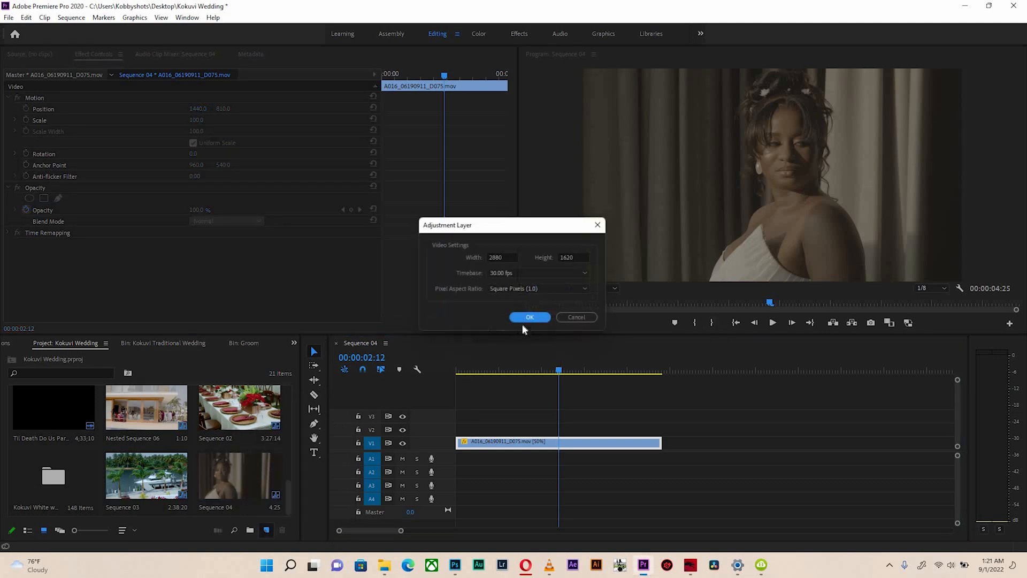
left_click(523, 320)
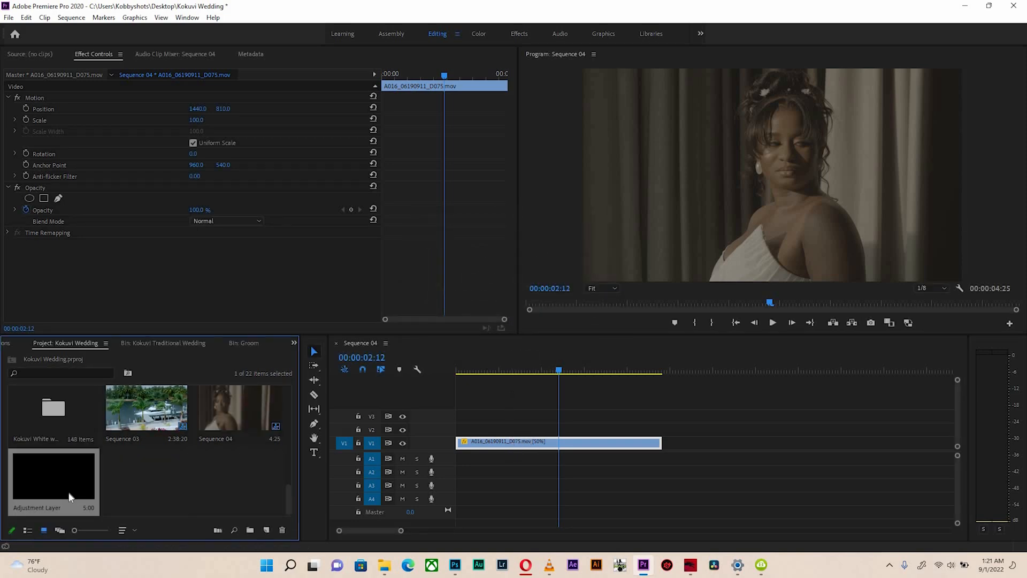
left_click_drag(79, 473, 666, 431)
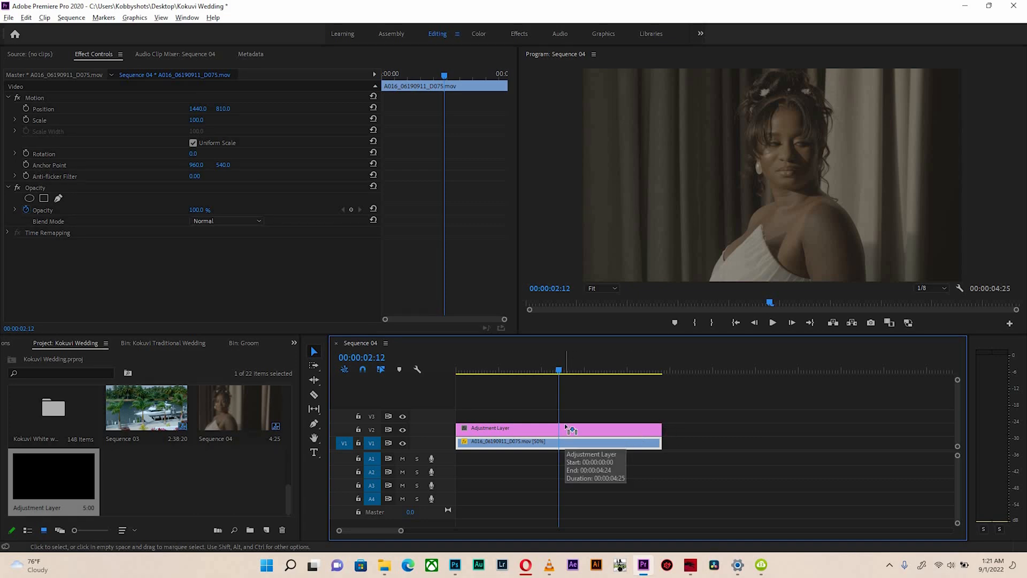
left_click_drag(565, 431, 567, 415)
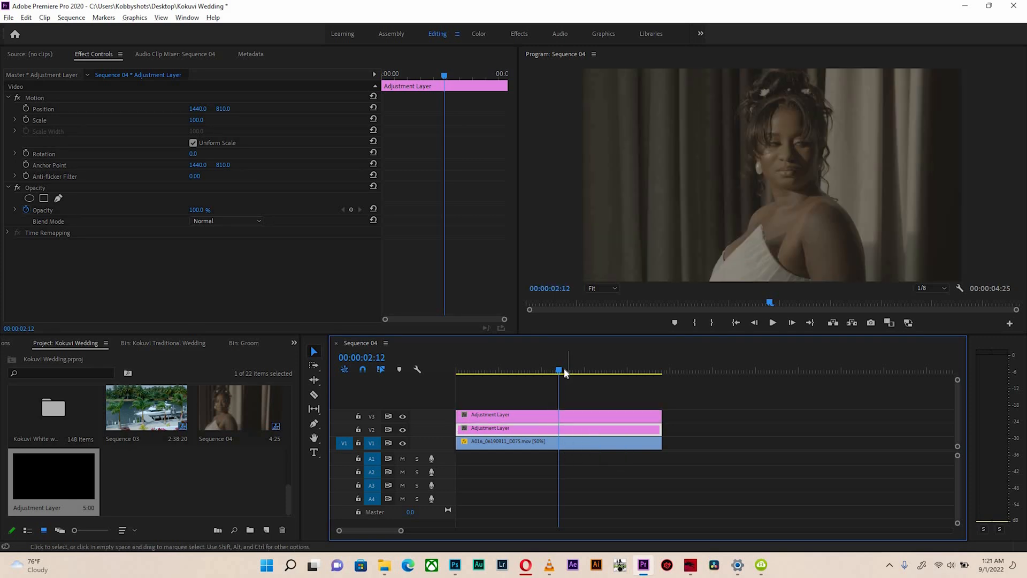
mouse_move(561, 370)
left_mouse_down()
mouse_move(476, 375)
mouse_move(571, 376)
mouse_move(559, 376)
left_mouse_up()
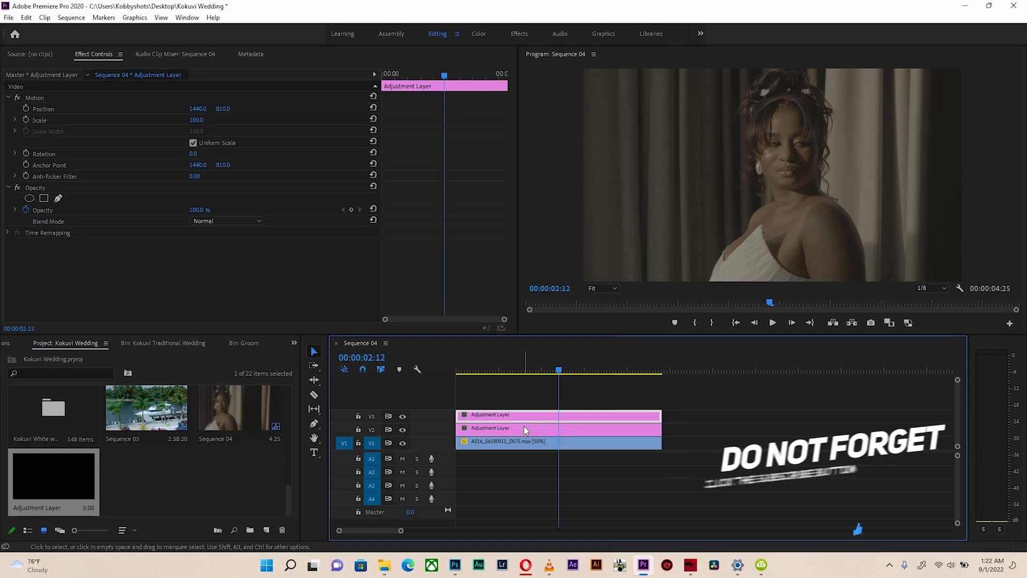
Step: Apply DSW LUT.cube from the Dark Skin Wedding LUT folder as the V2 adjustment layer's creative look and check it on the clip
left_click(479, 33)
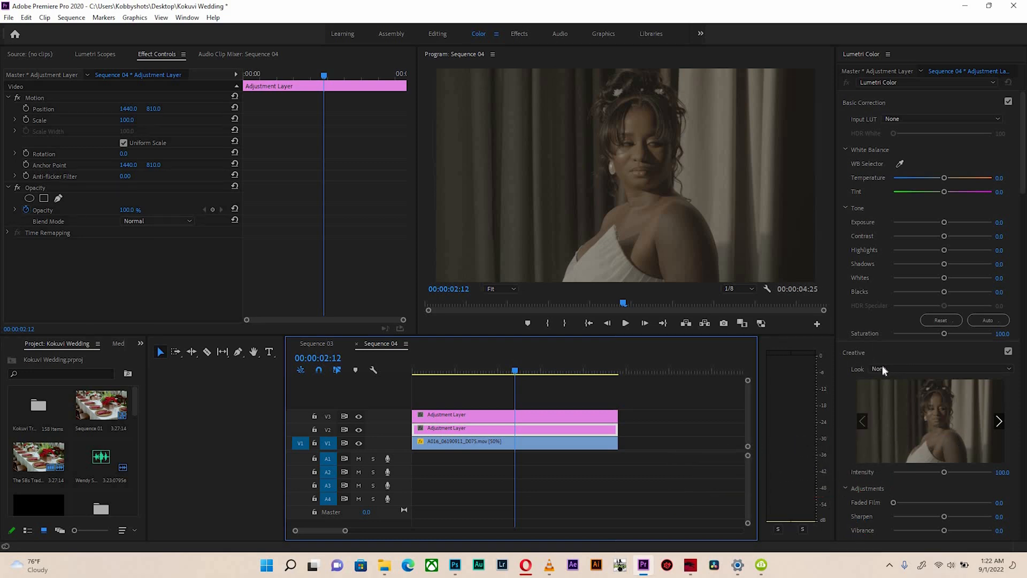
left_click(921, 367)
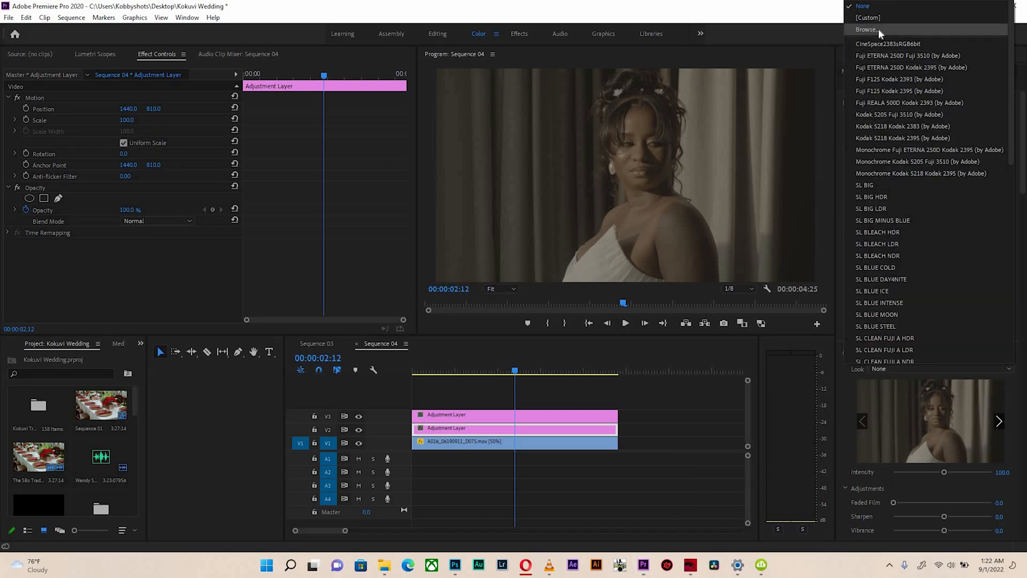
left_click(878, 28)
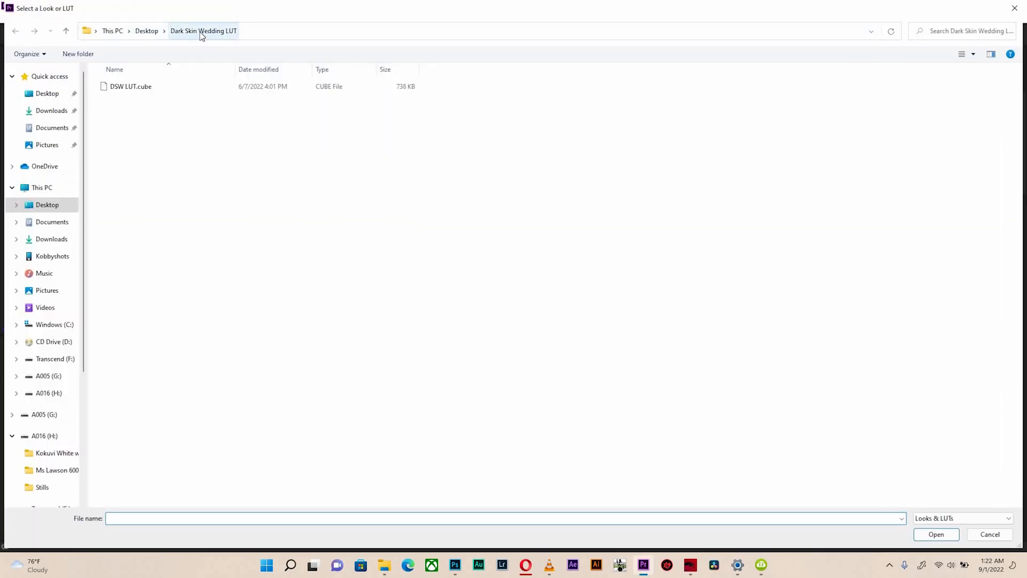
double_click(128, 88)
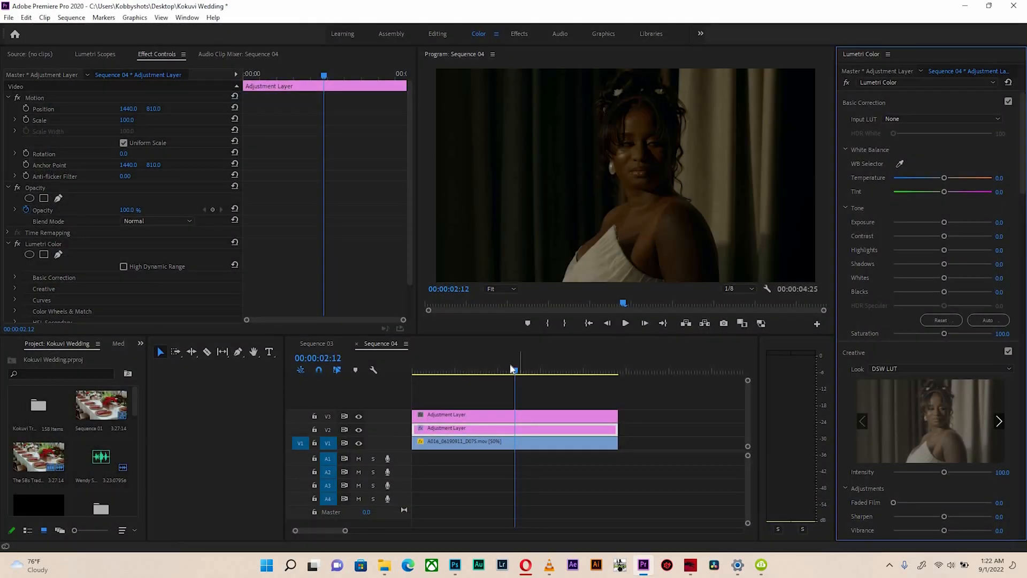
left_click_drag(475, 368, 517, 369)
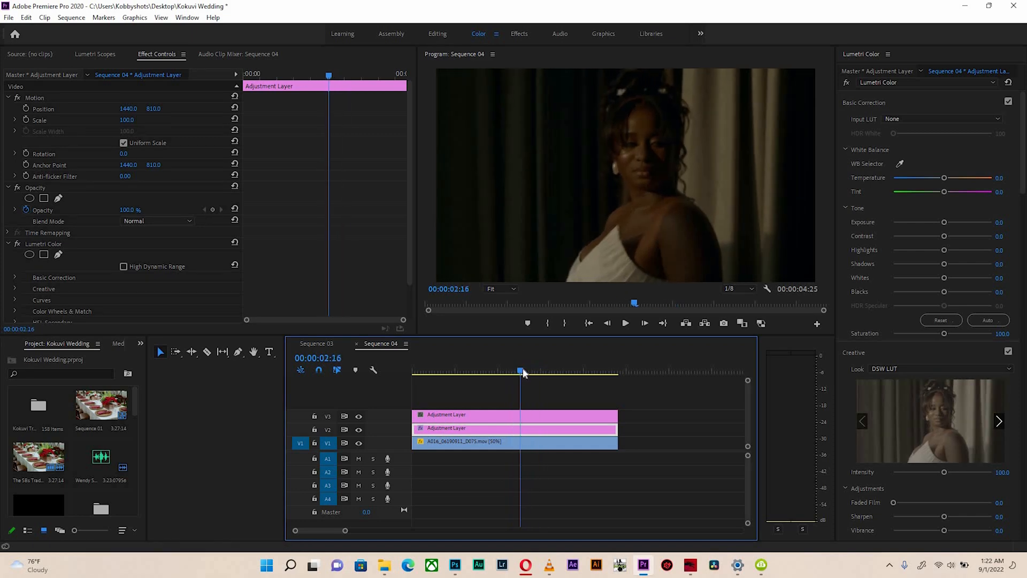
left_click(358, 429)
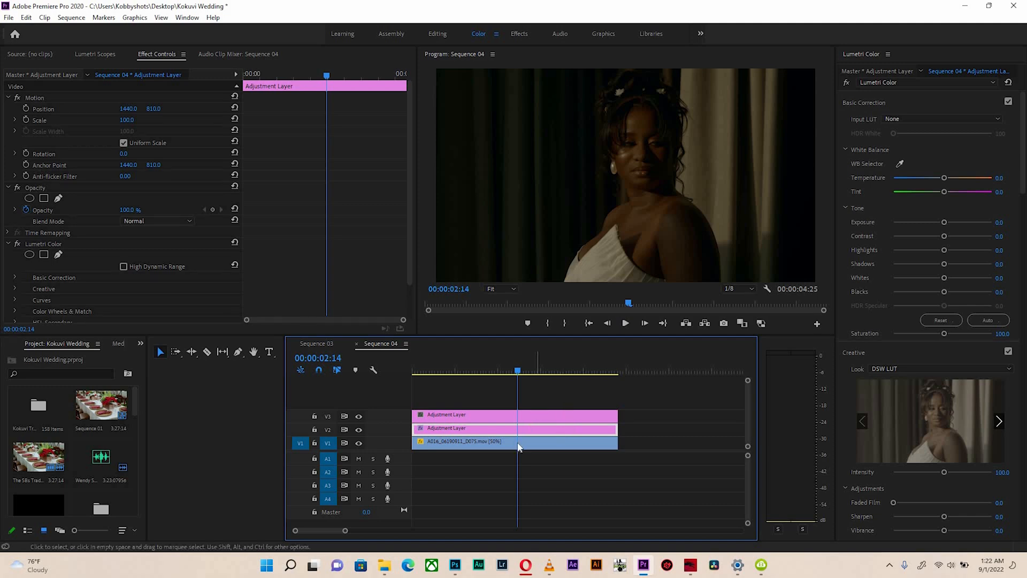
Step: Brighten the V1 video clip in Lumetri Color with highlights at 48.1, whites at 45.9 and shadows at 44.9
left_click(547, 442)
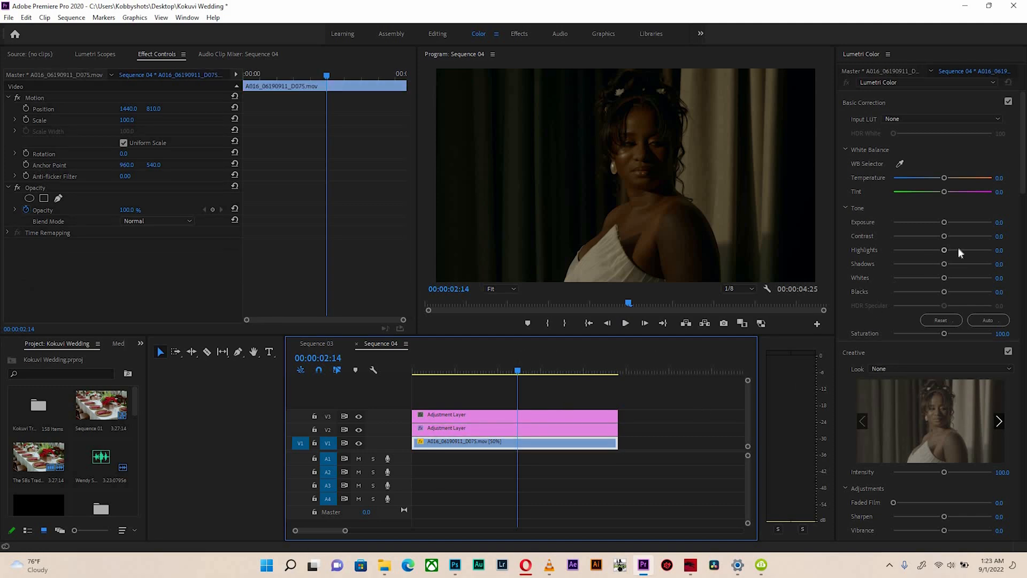
mouse_move(958, 249)
left_mouse_down()
mouse_move(961, 277)
mouse_move(967, 250)
left_mouse_up()
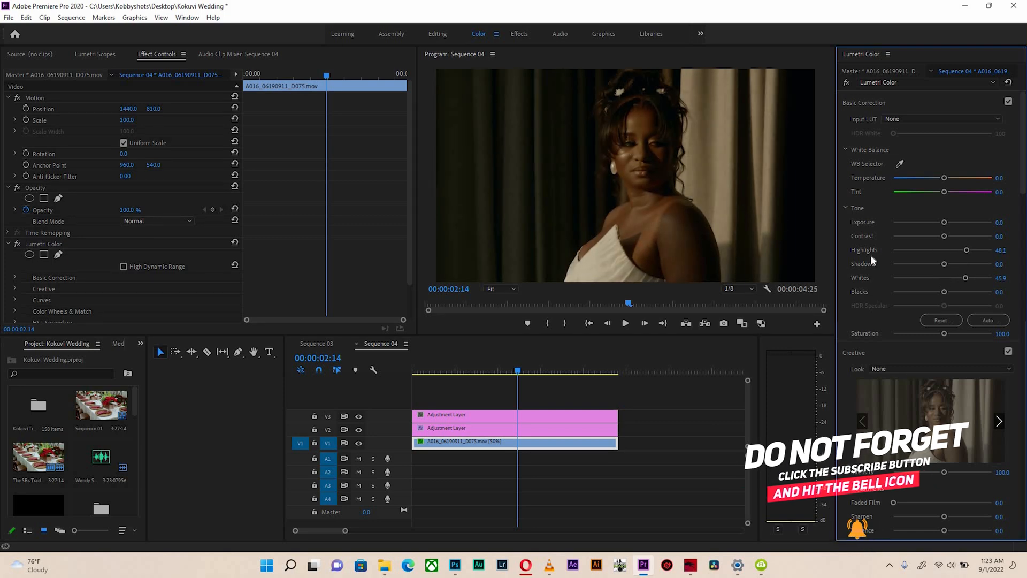
left_click(960, 259)
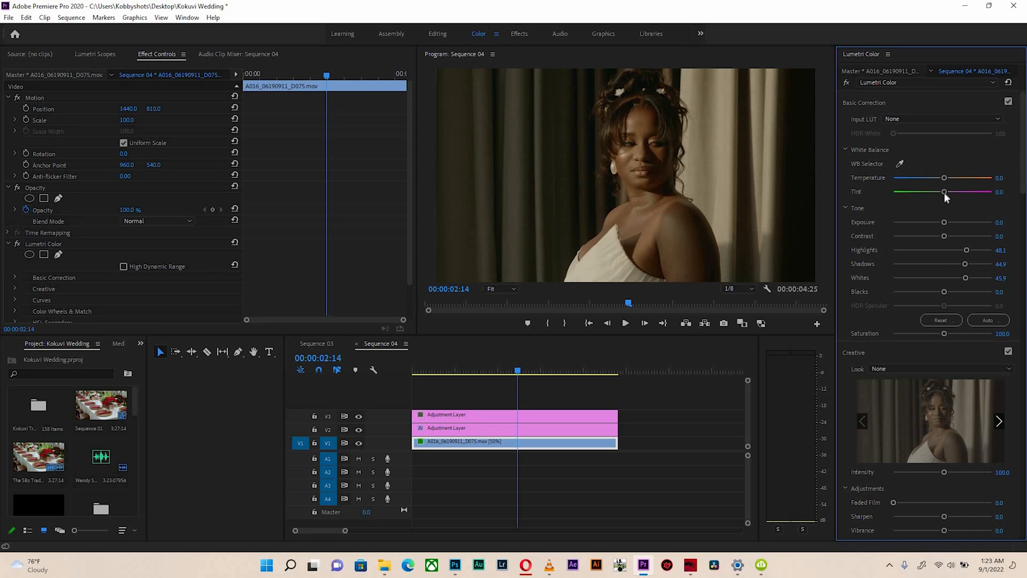
Step: Cool the clip's white balance by setting the tint to 4.9 and the temperature to -27.6
left_click_drag(945, 192, 945, 193)
left_click_drag(941, 179, 930, 178)
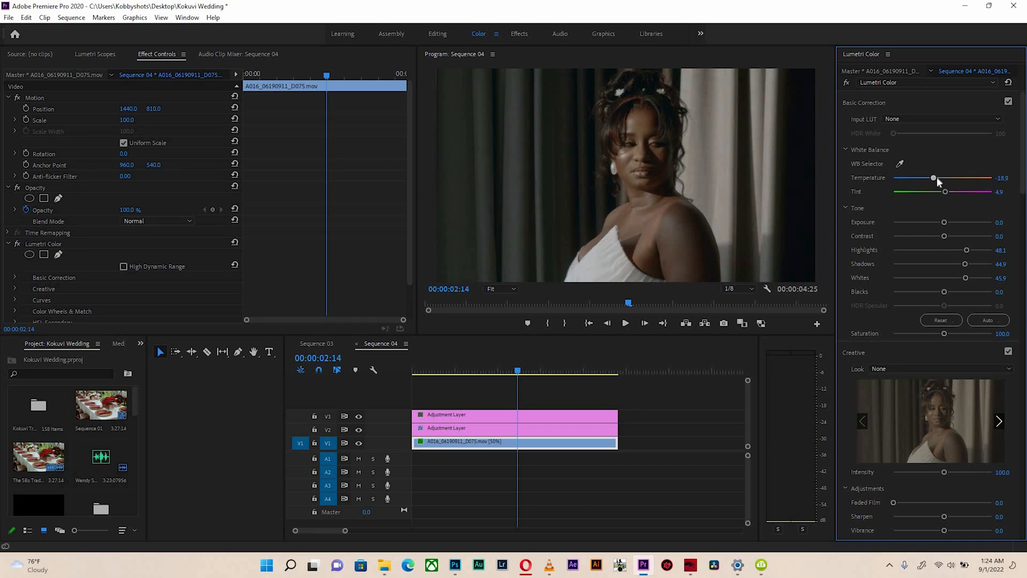
left_click_drag(936, 176, 929, 182)
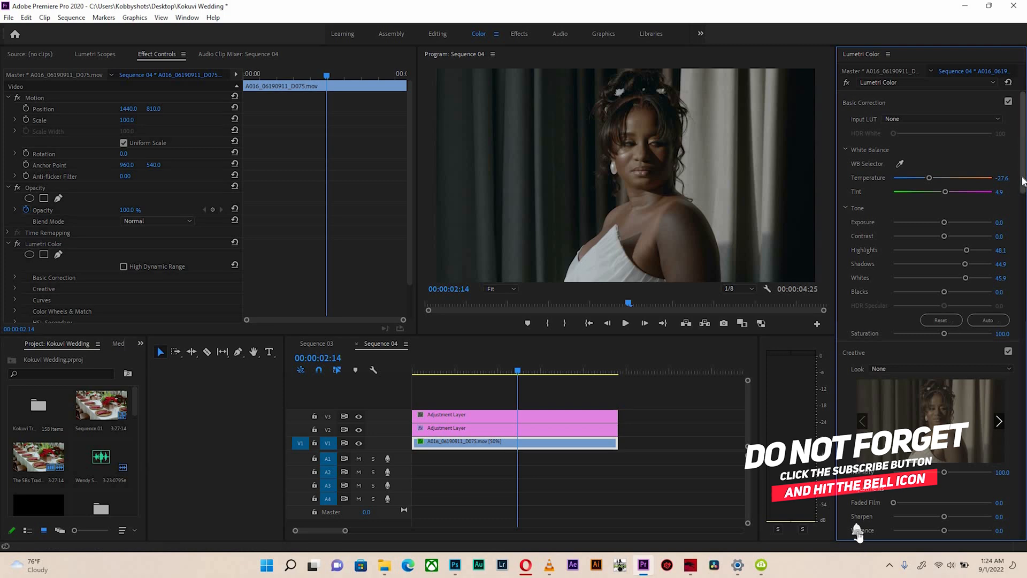
Step: Add points on the Hue vs Sat curve and raise the red-orange skin-tone point to boost its saturation
left_click_drag(1022, 177, 1023, 304)
scroll(1022, 309, "down", 10)
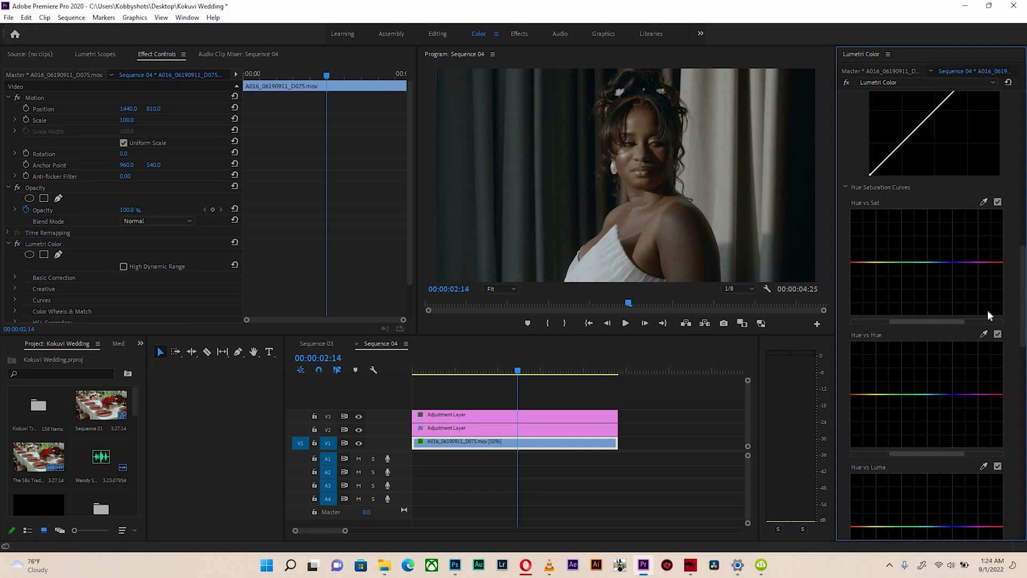
left_click(984, 202)
left_click(859, 261)
left_click_drag(859, 260, 858, 231)
left_click_drag(858, 241, 858, 231)
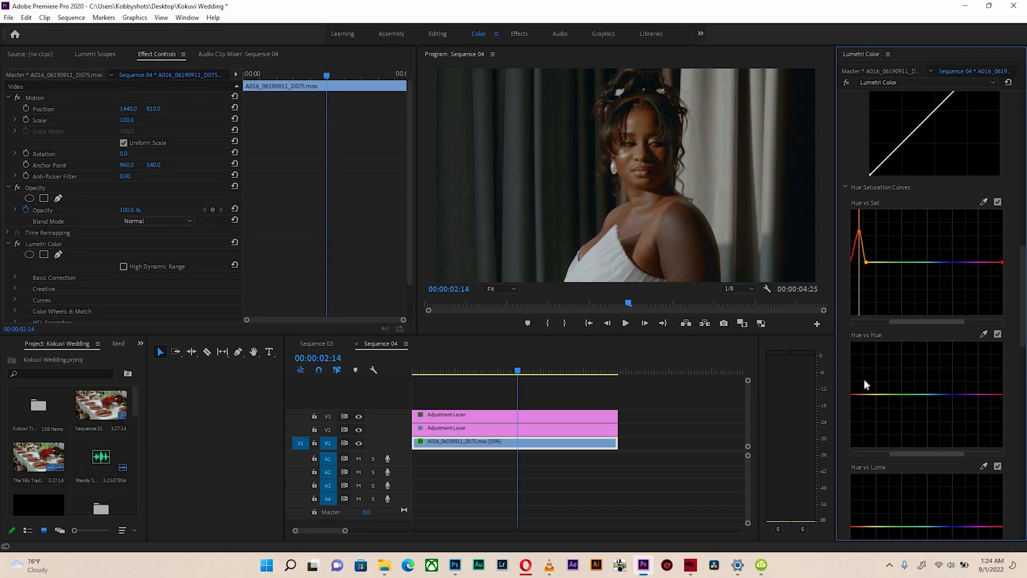
Step: Add points around the orange range of the Hue vs Hue curve and raise the orange point to shift the skin hue
left_click(983, 334)
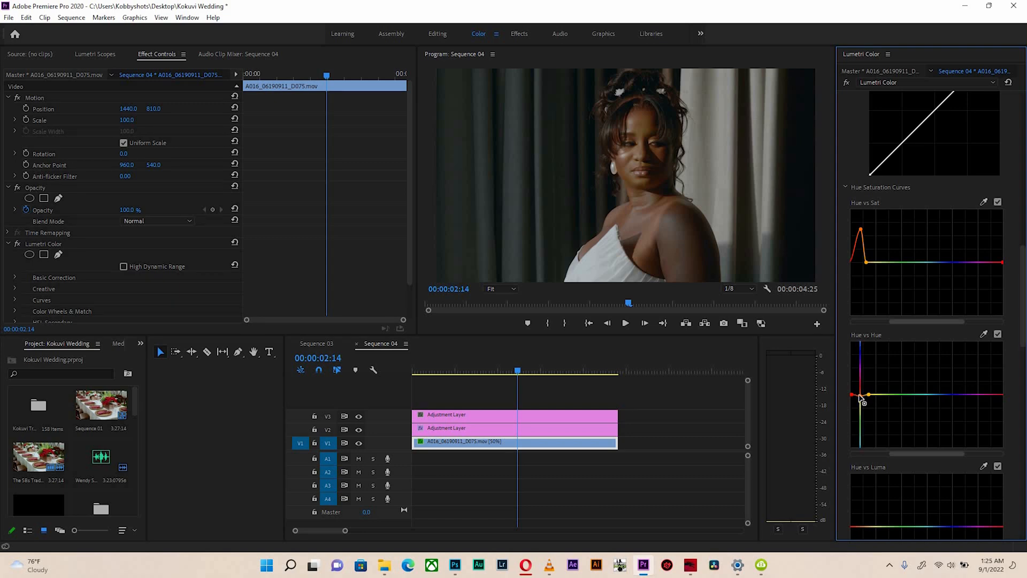
left_click(859, 394)
left_click(878, 395)
mouse_move(869, 395)
left_mouse_down()
mouse_move(871, 413)
mouse_move(870, 377)
left_mouse_up()
Step: Refine the clip's tone with contrast 21.1, blacks -7.0, highlights 81.6, whites 71.9 and shadows 36.2
scroll(934, 248, "up", 15)
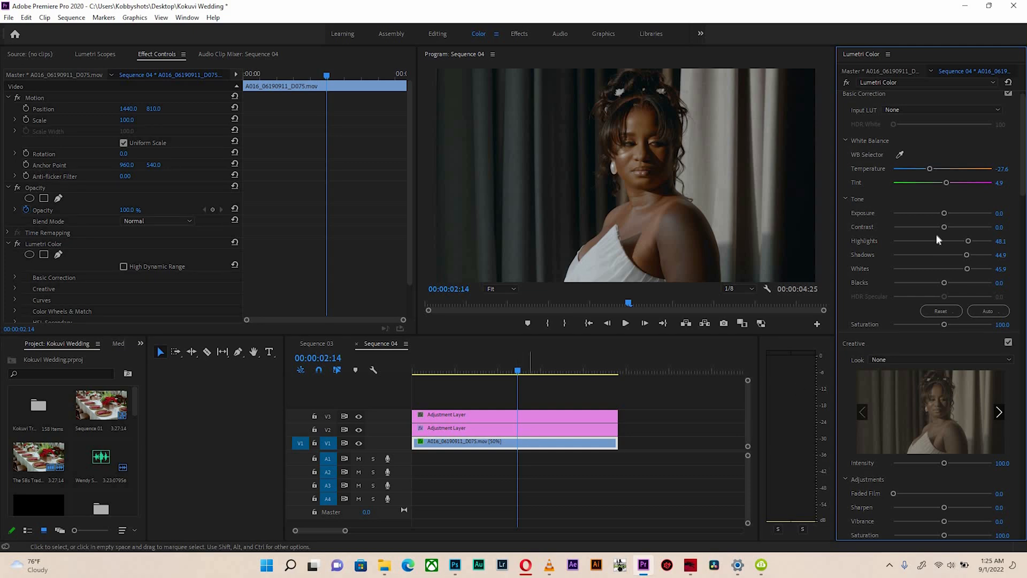
left_click_drag(951, 223, 955, 223)
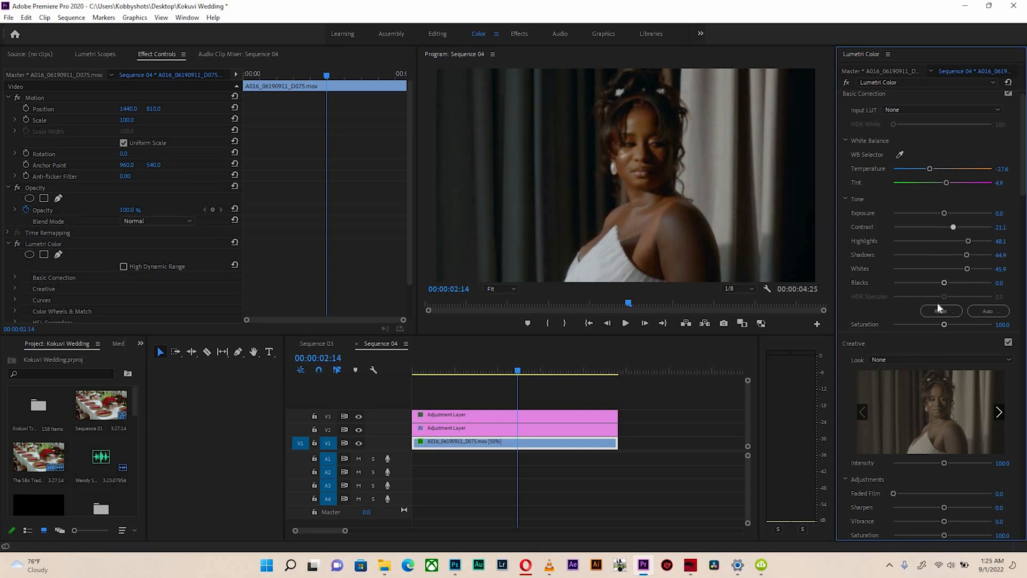
left_click_drag(944, 282, 938, 283)
left_click(981, 241)
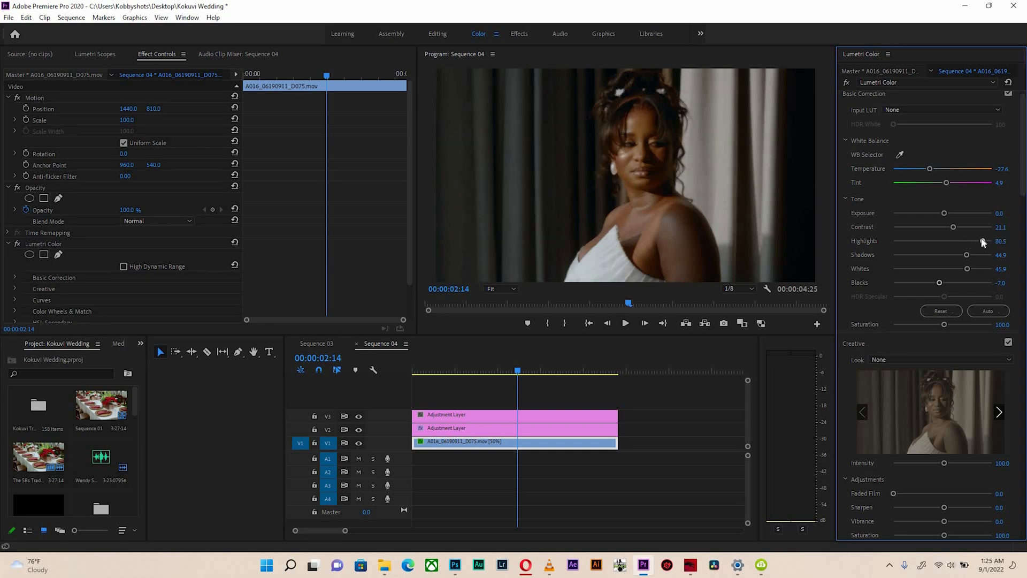
left_click(977, 268)
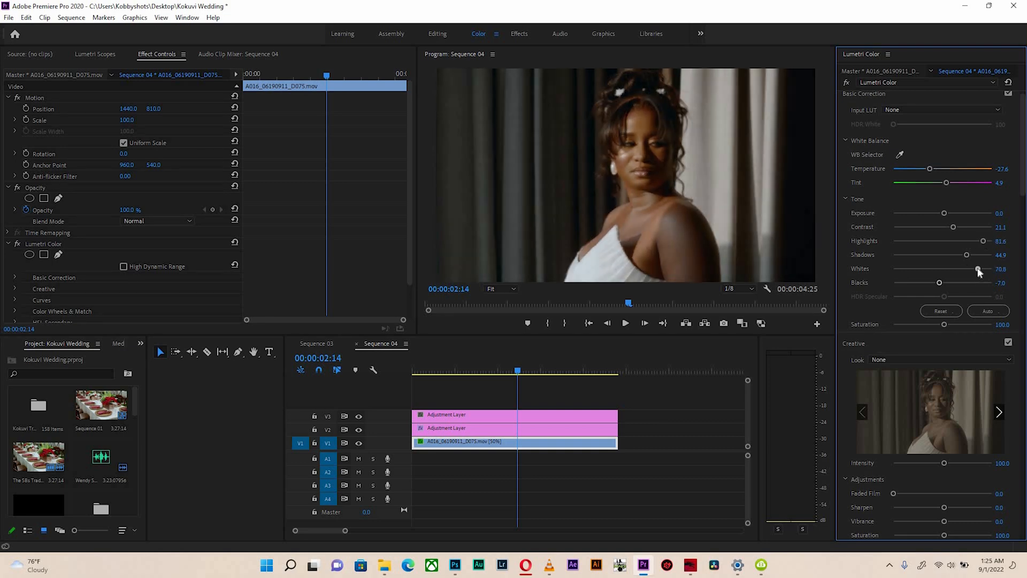
left_click(965, 255)
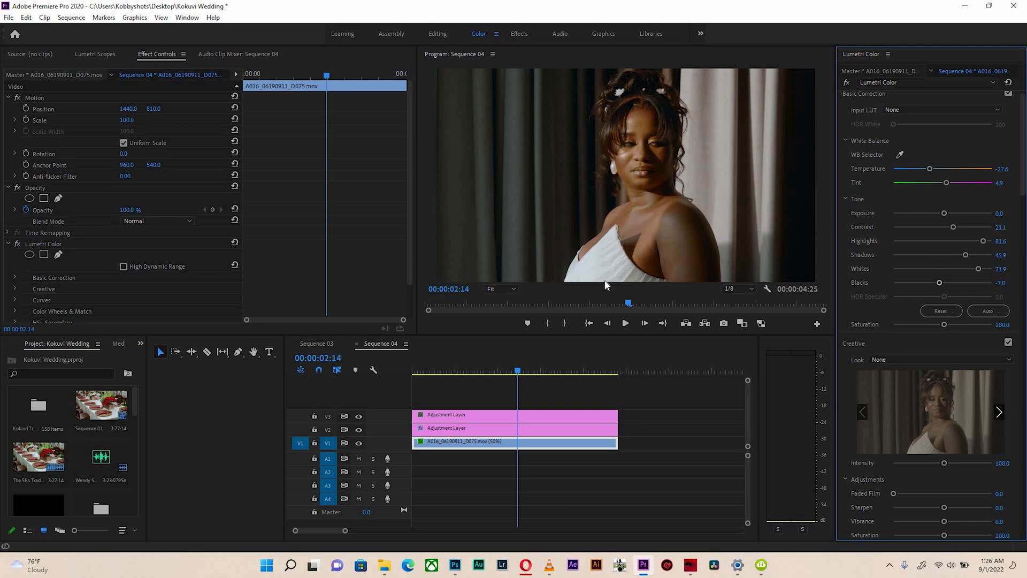
left_click(961, 255)
Step: Set the clip's temperature to -37.3, saturation to 118.9, whites to 70.8 and blacks to -12.4
left_click_drag(929, 170, 925, 171)
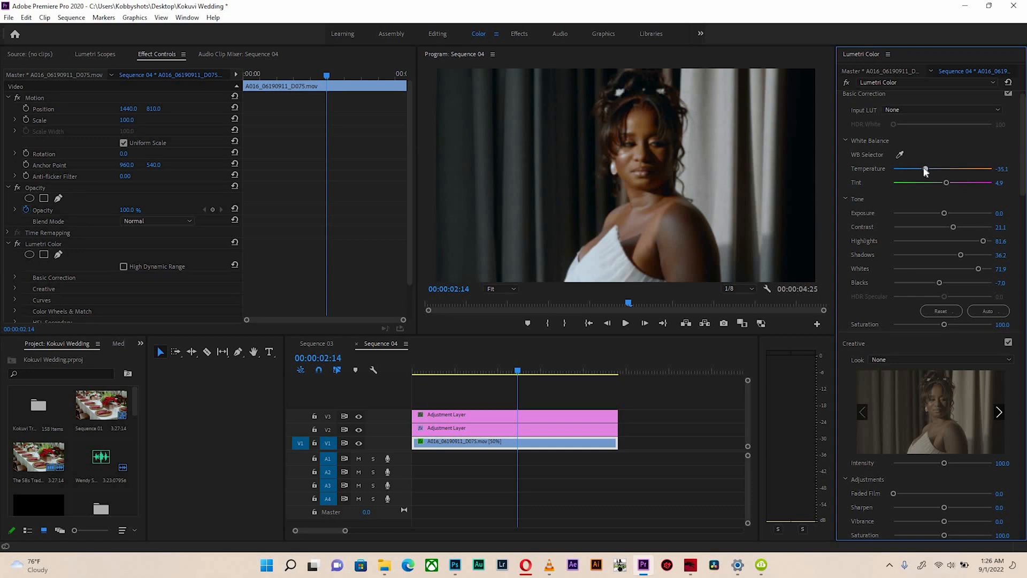
left_click(950, 324)
left_click_drag(950, 325, 953, 325)
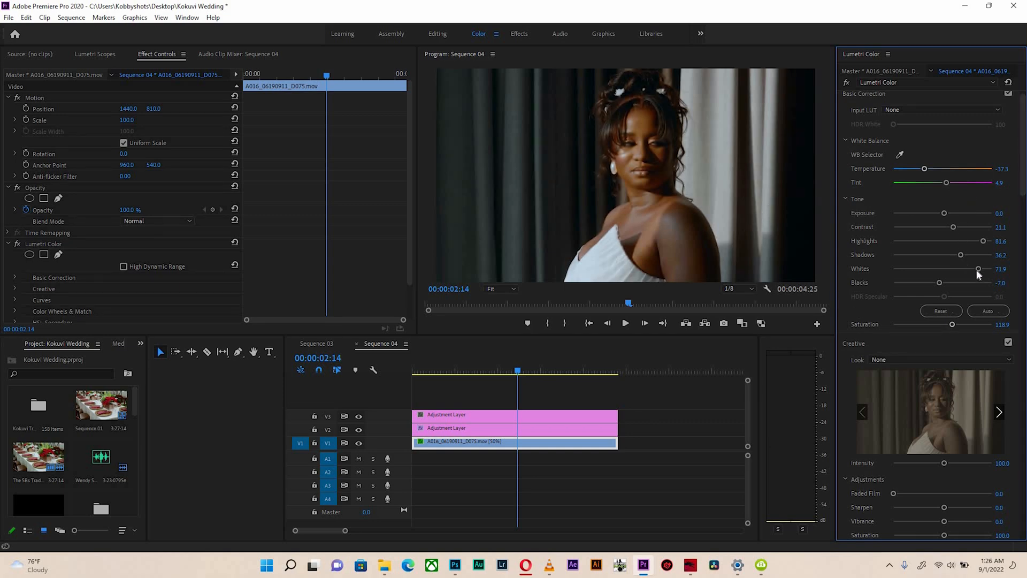
left_click_drag(983, 270, 976, 269)
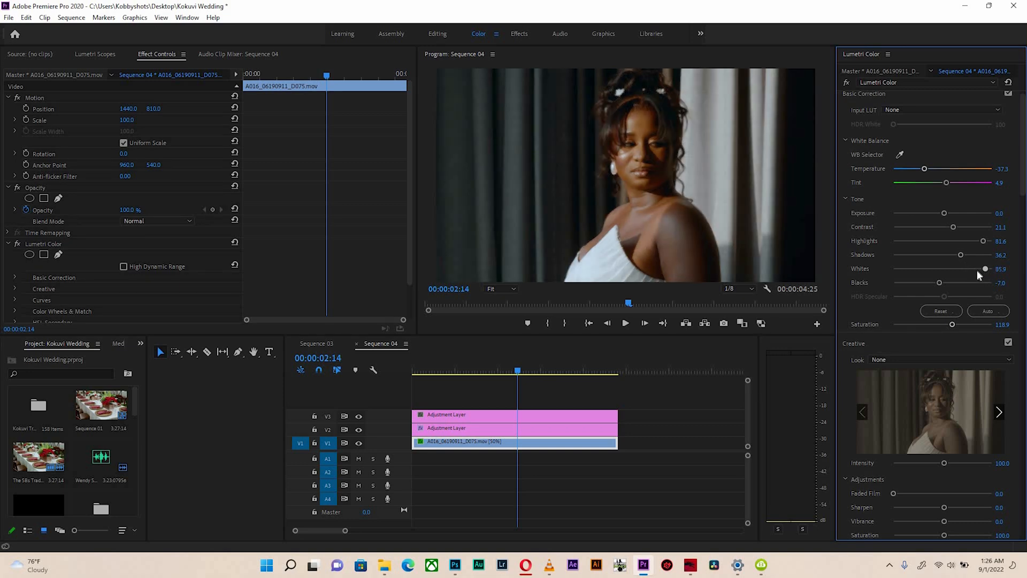
left_click(935, 285)
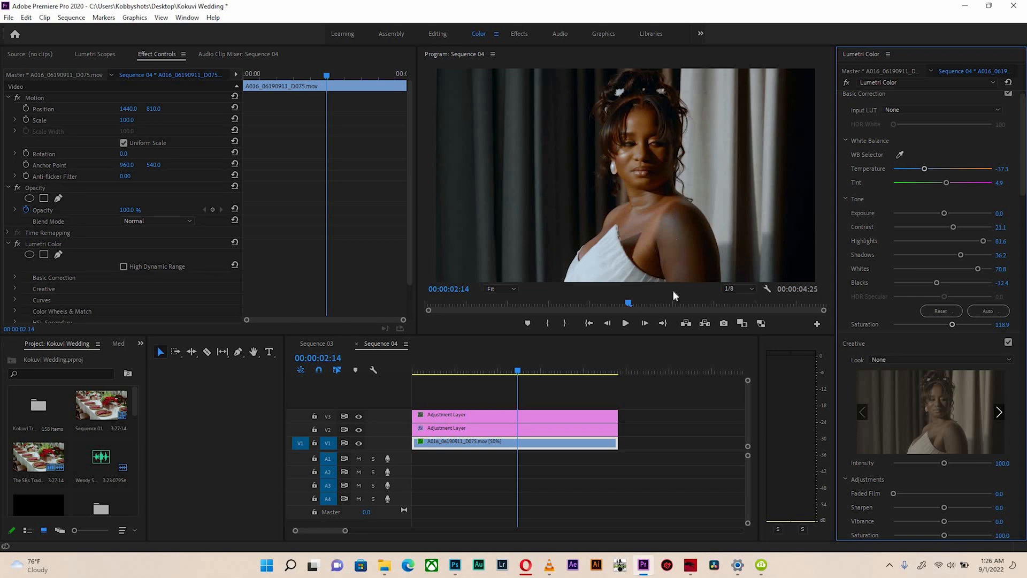
Step: Scrub through the graded clip to check the grade and bring the hue saturation curves back into view
mouse_move(514, 373)
left_mouse_down()
mouse_move(443, 371)
mouse_move(512, 376)
left_mouse_up()
left_click(526, 372)
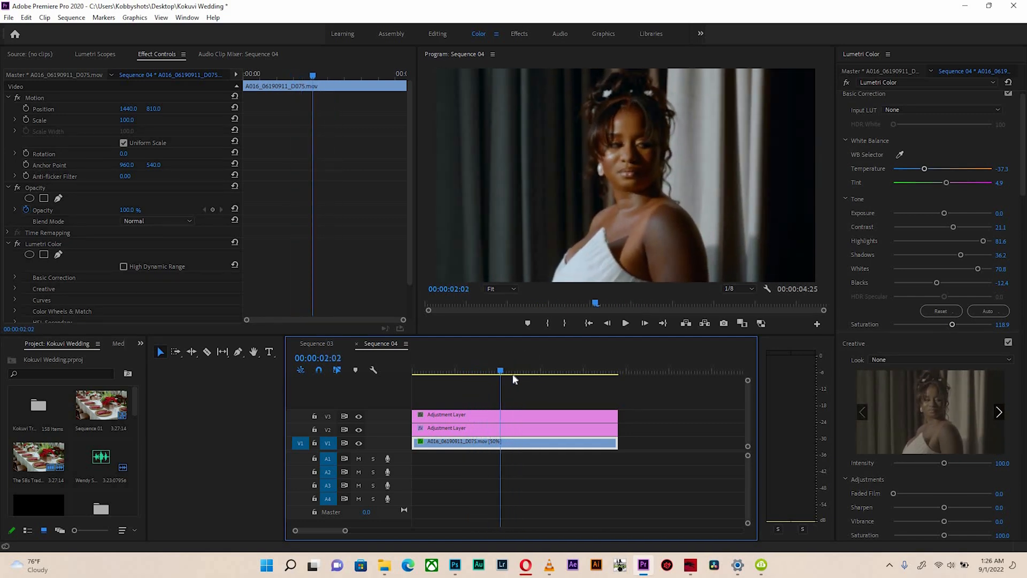
left_click_drag(1023, 168, 1024, 365)
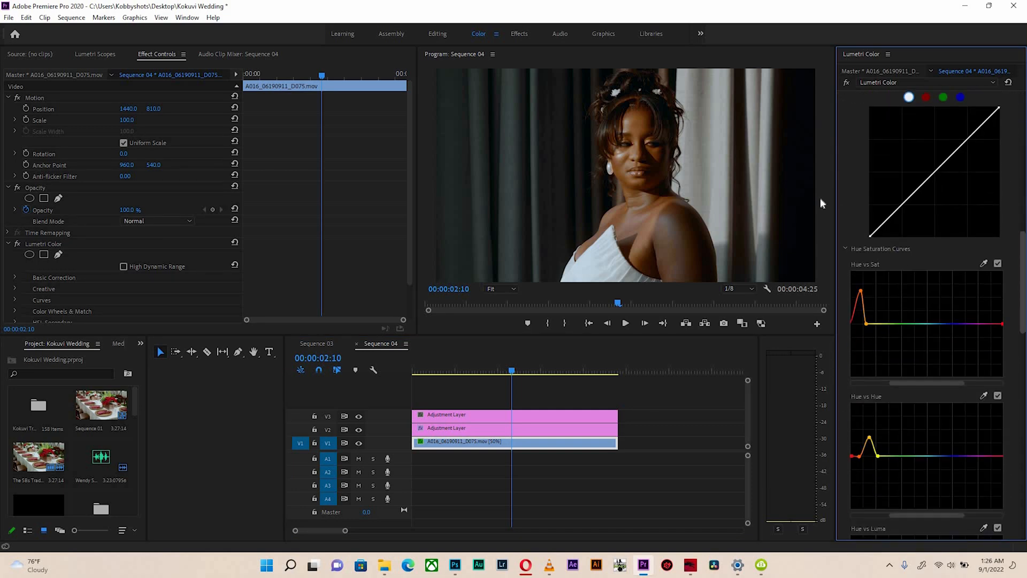